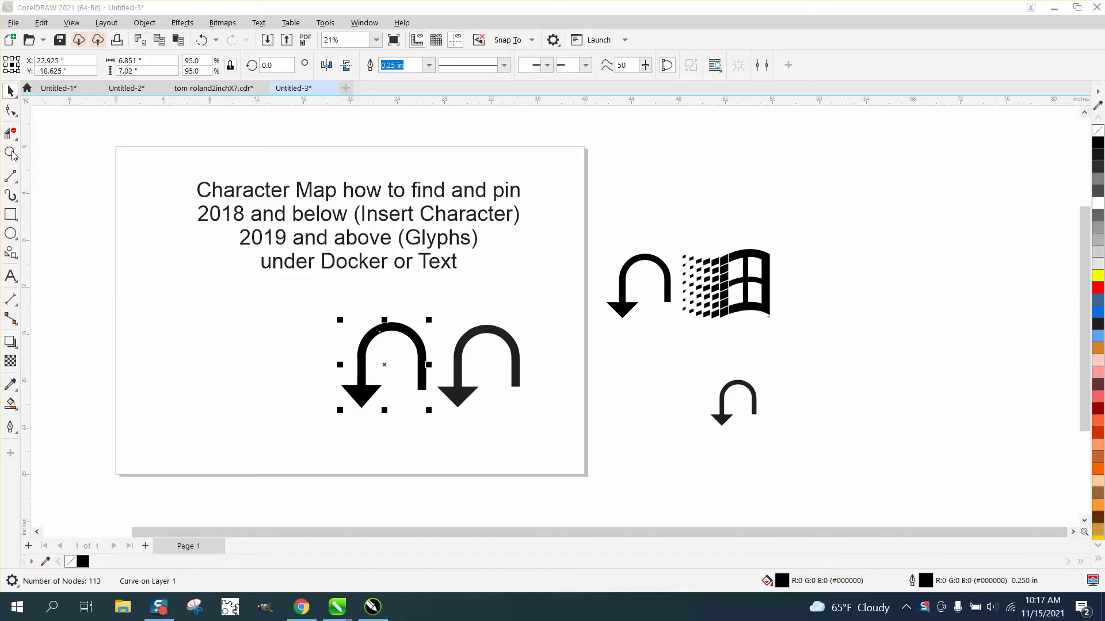
Step: Zoom the page to 32%, deselect the arrow, and bring up the Windows Start menu
left_click(11, 153)
left_click(511, 393)
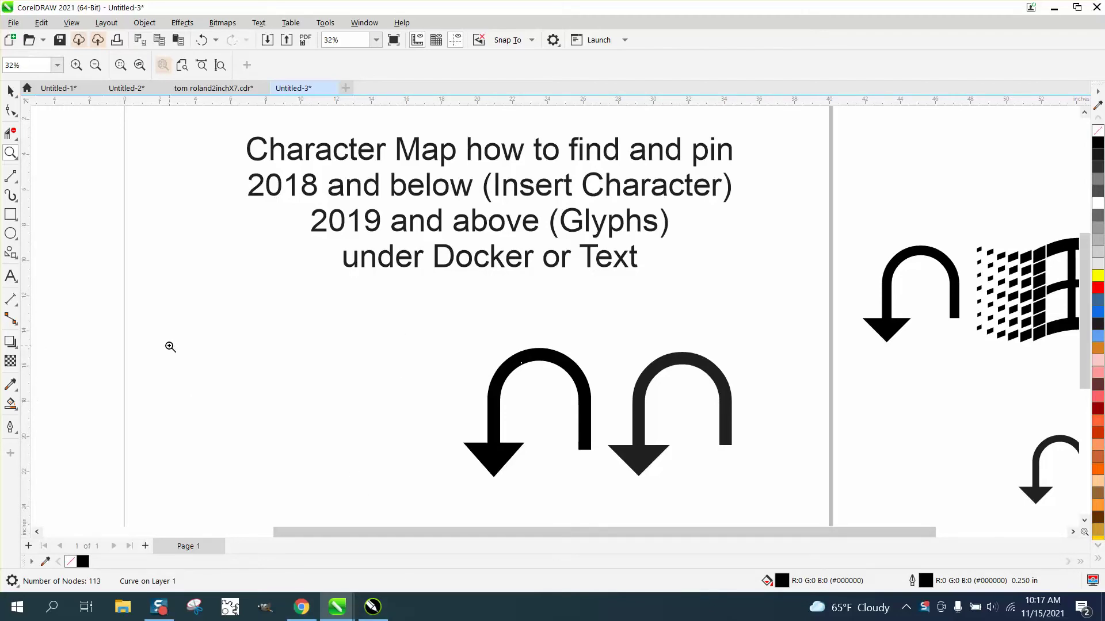
left_click(10, 91)
left_click(249, 228)
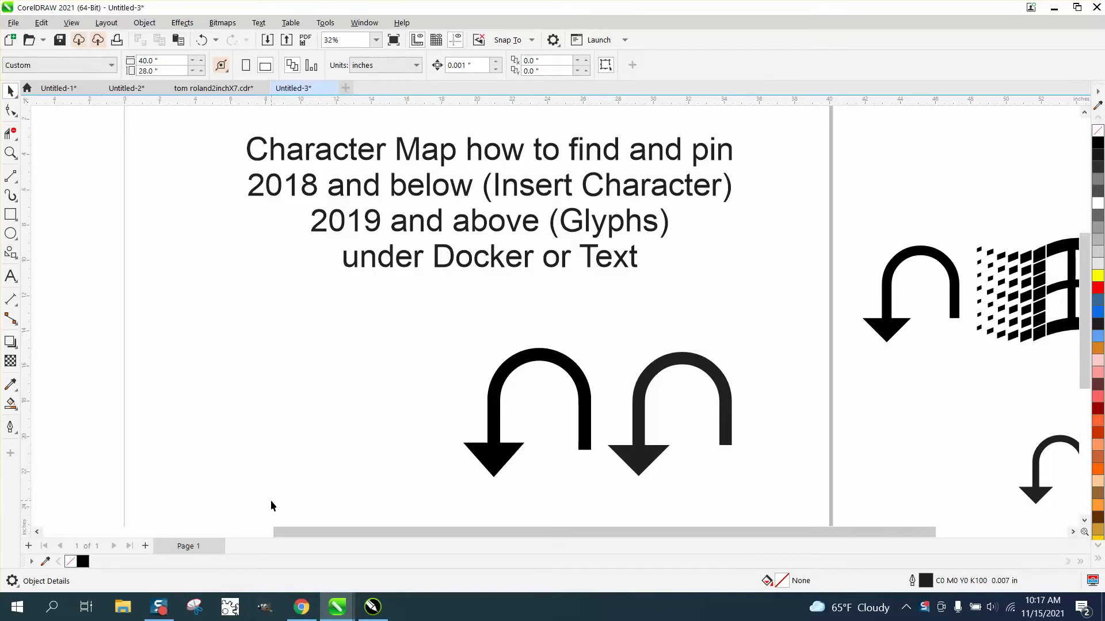
left_click(18, 608)
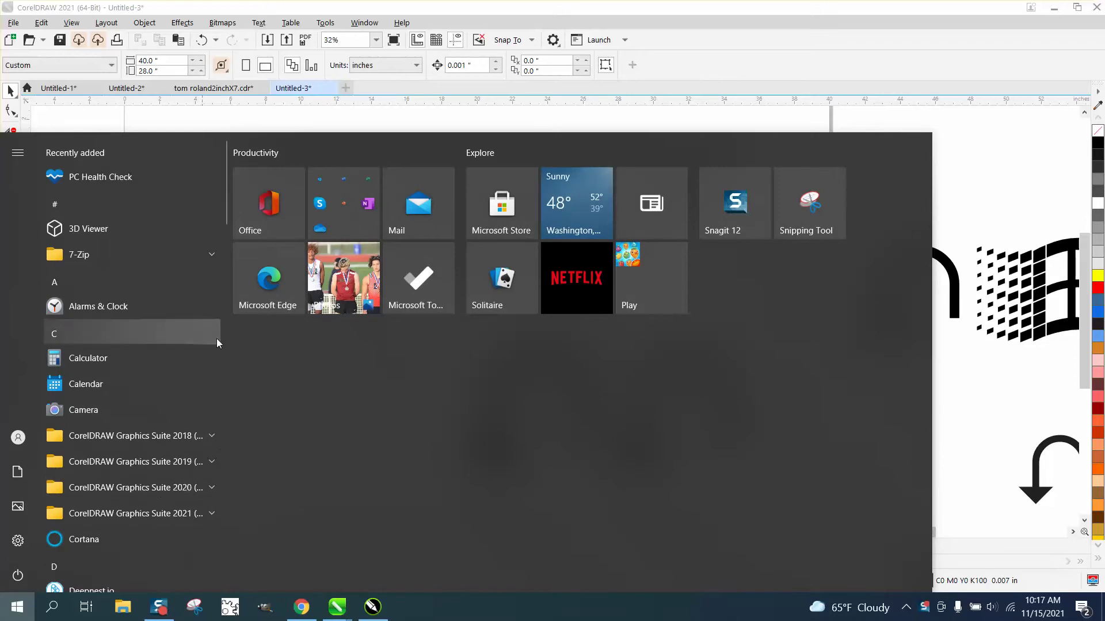
Step: Scroll to Windows Accessories in the app list, expand it, and launch Character Map
scroll(227, 226, "down", 5)
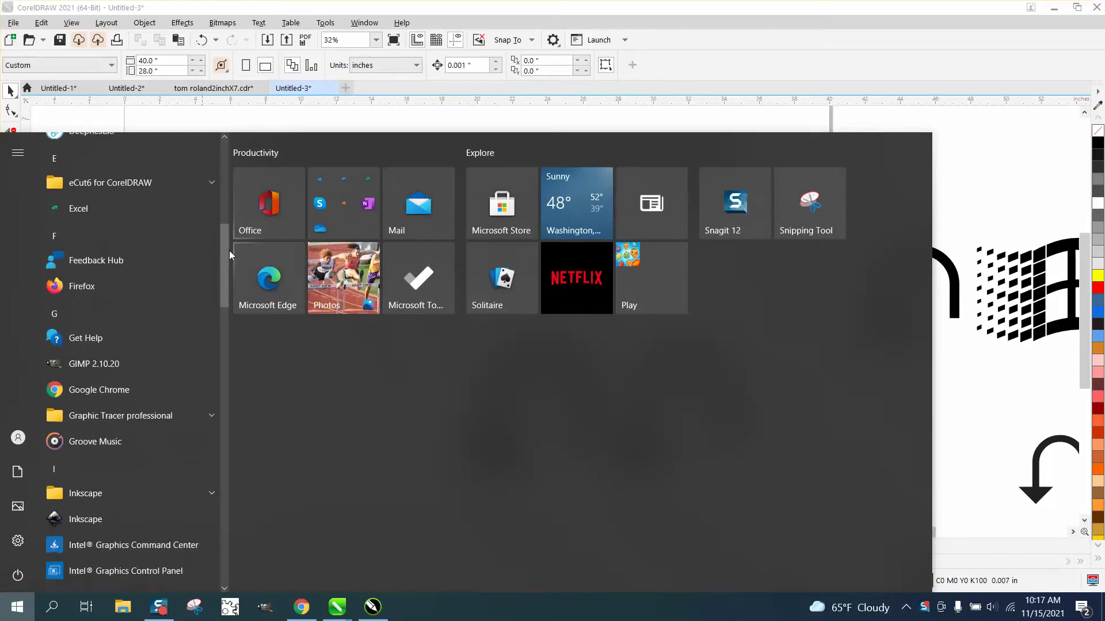
left_click_drag(230, 310, 220, 542)
left_click(206, 386)
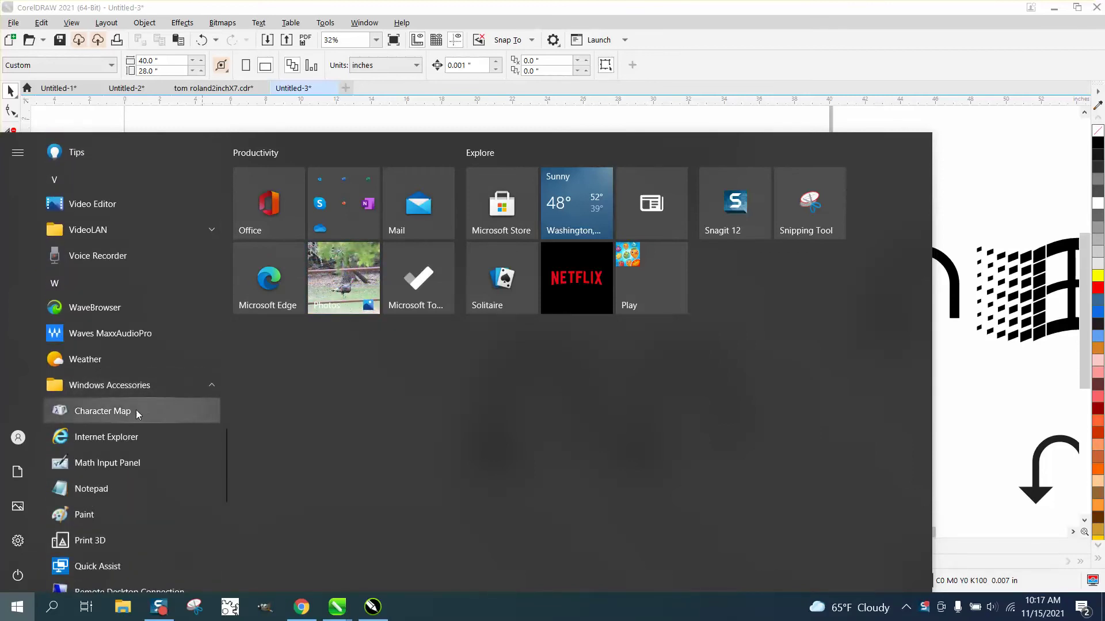
left_click(130, 410)
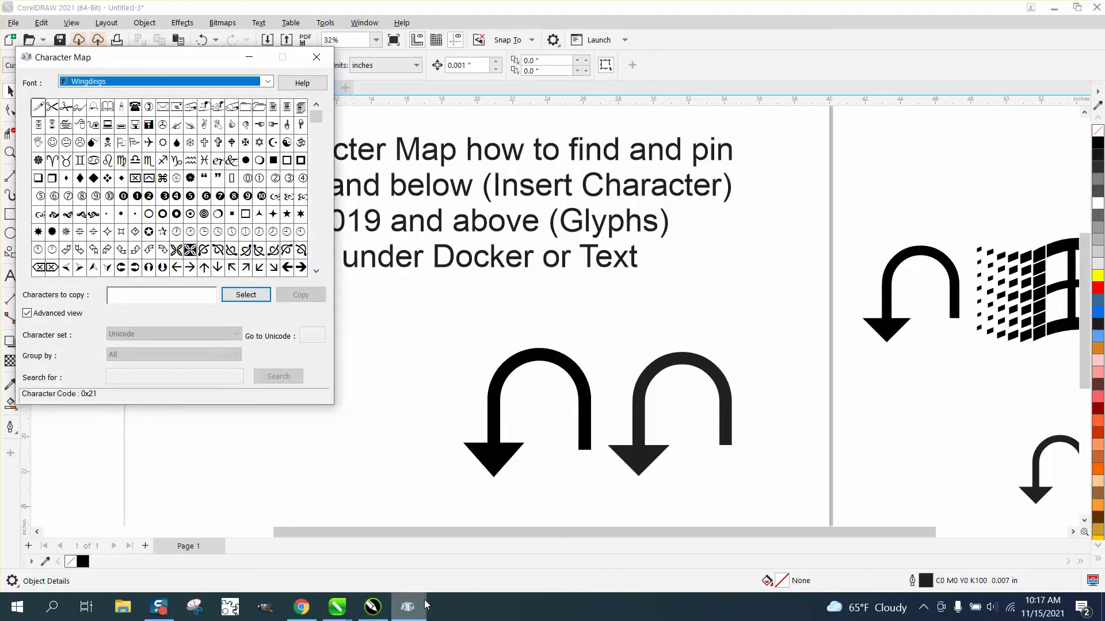
Step: Select and copy the Wingdings ⌘ glyph (0x7A) in Character Map
left_click(398, 493)
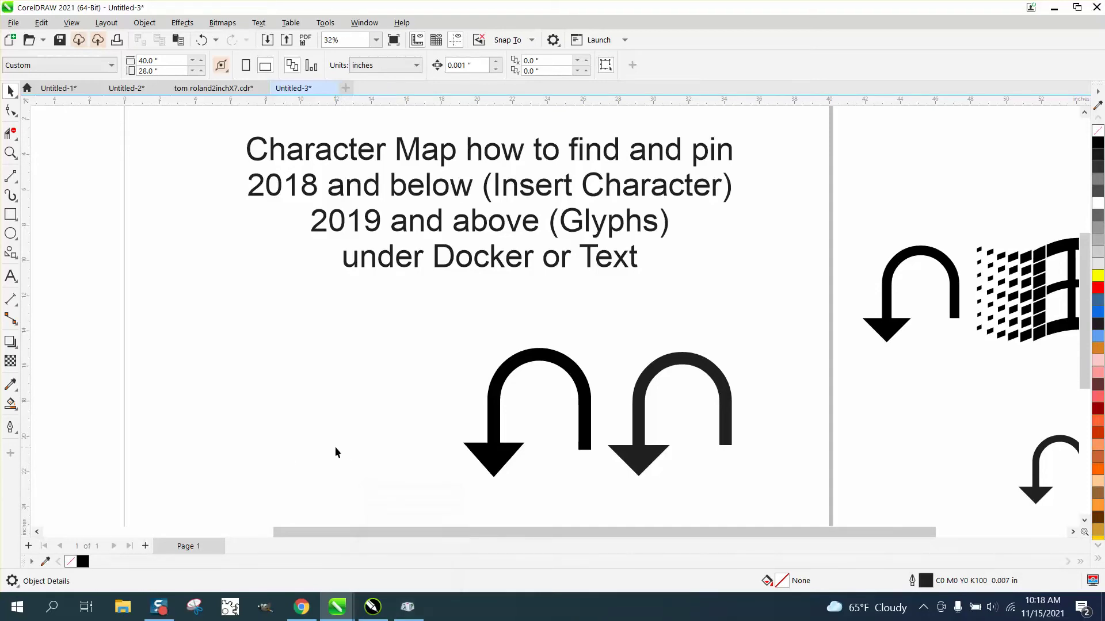
left_click(406, 611)
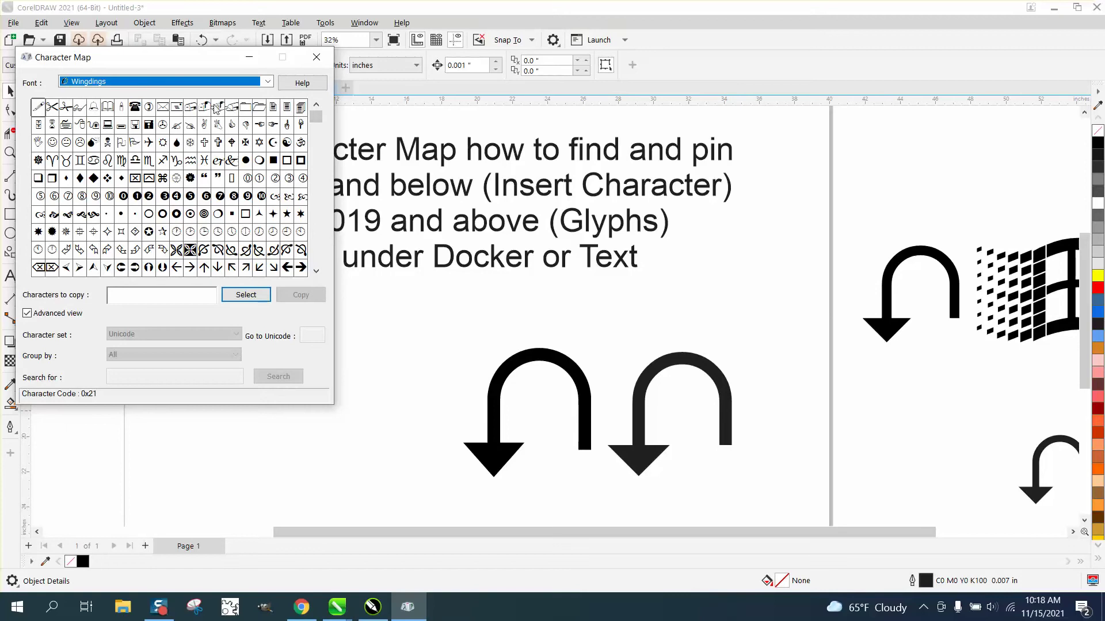
left_click_drag(316, 118, 316, 244)
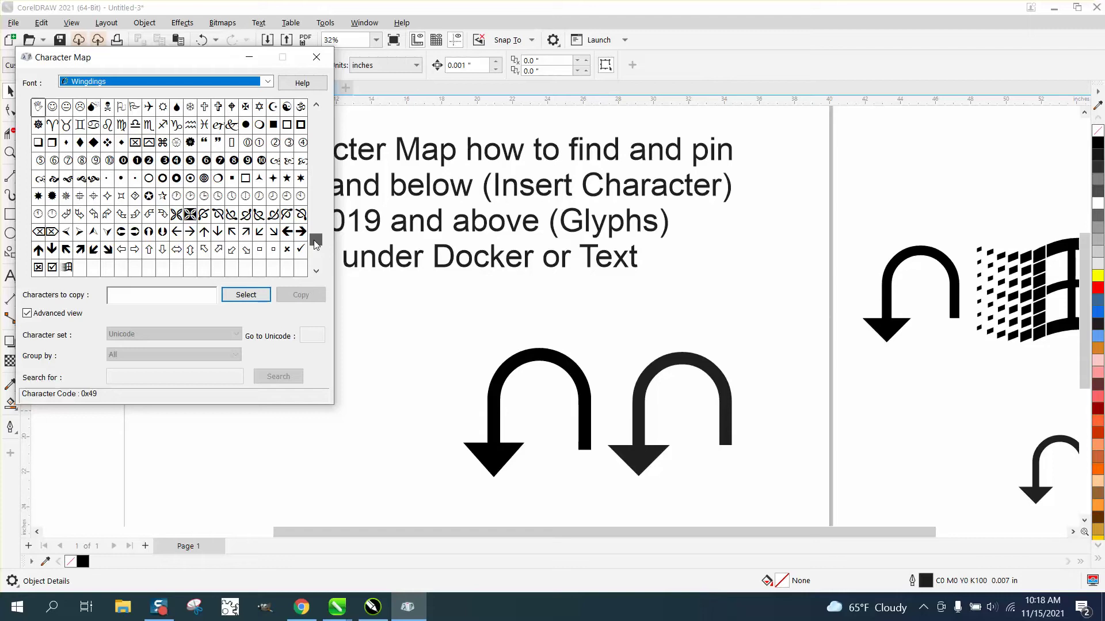
left_click(162, 142)
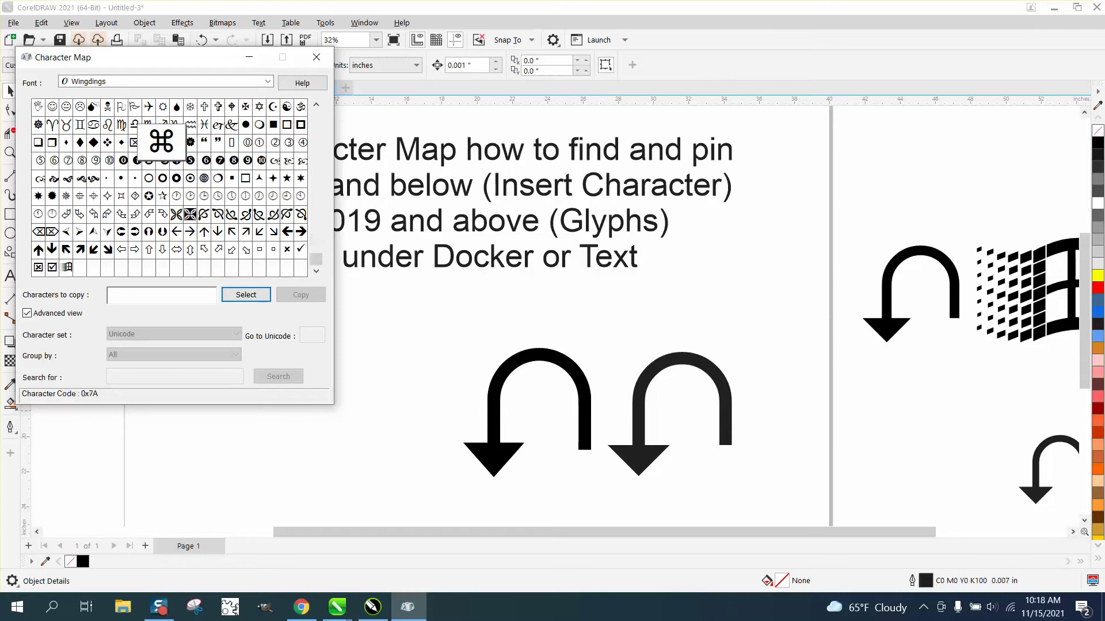
left_click(246, 295)
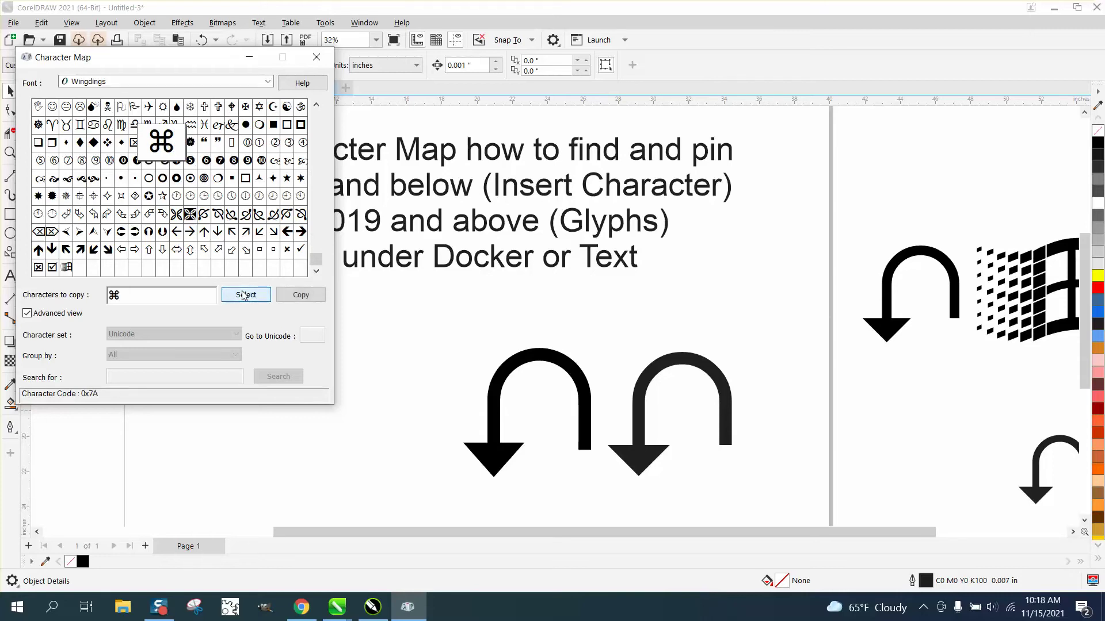
left_click(301, 295)
Step: Paste the ⌘ glyph onto the canvas, keeping fonts and formatting, and zoom in on it
right_click(386, 309)
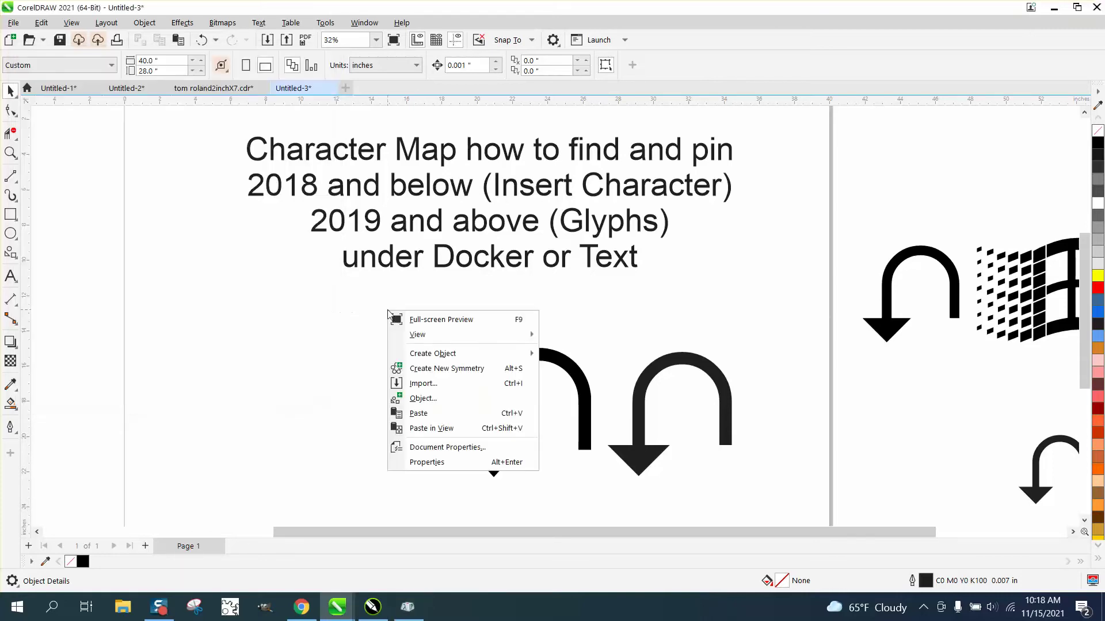
left_click(419, 414)
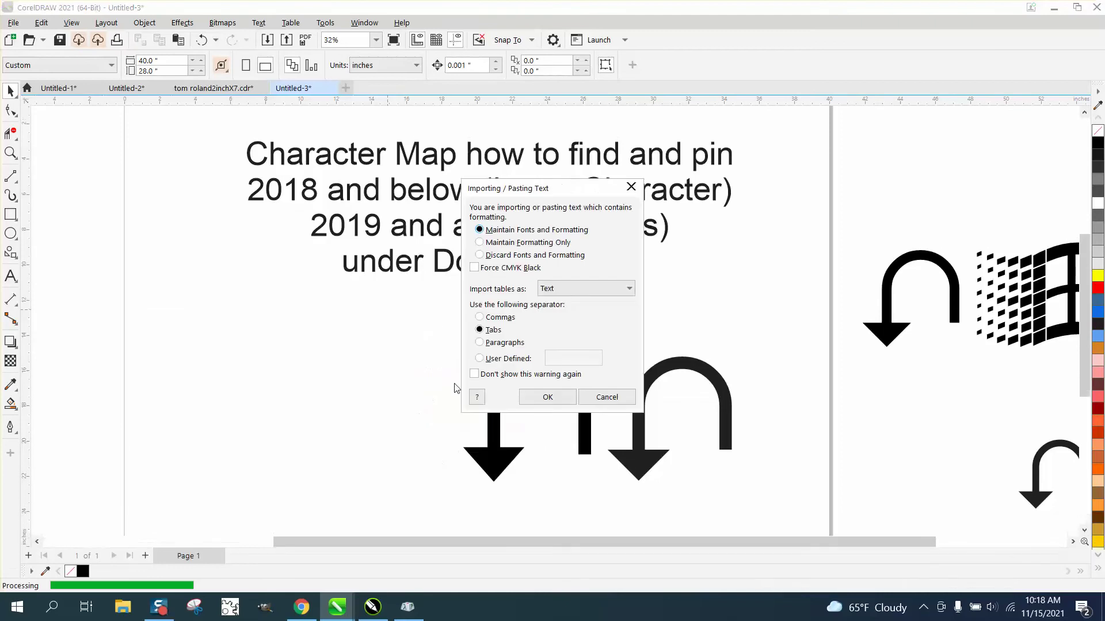
left_click(542, 397)
scroll(433, 328, "down", 1)
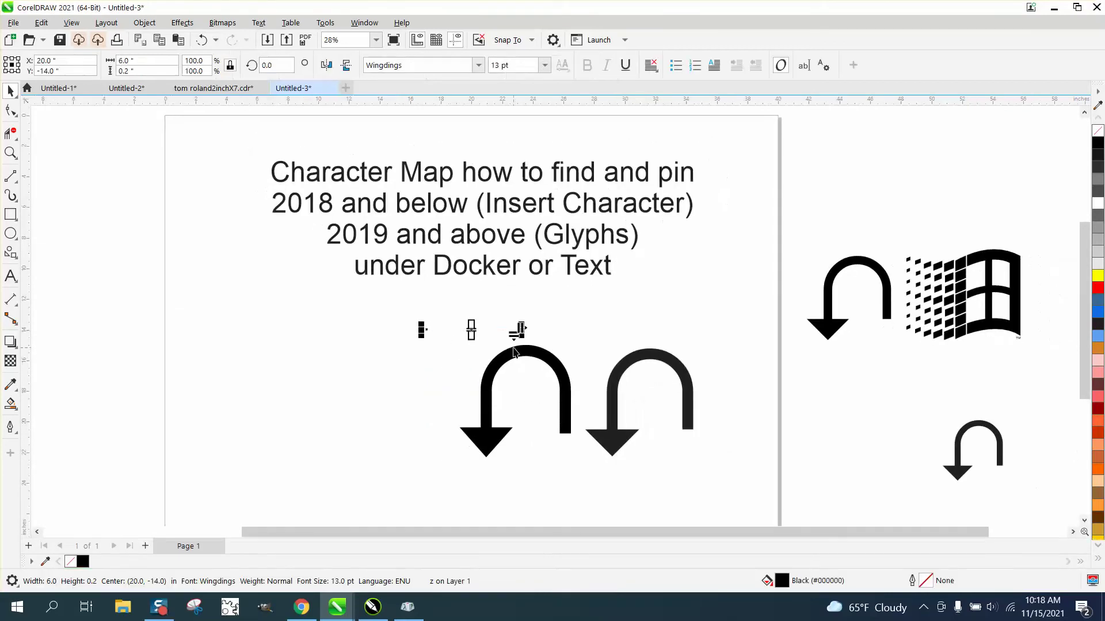
left_click(10, 152)
left_click_drag(402, 299, 483, 364)
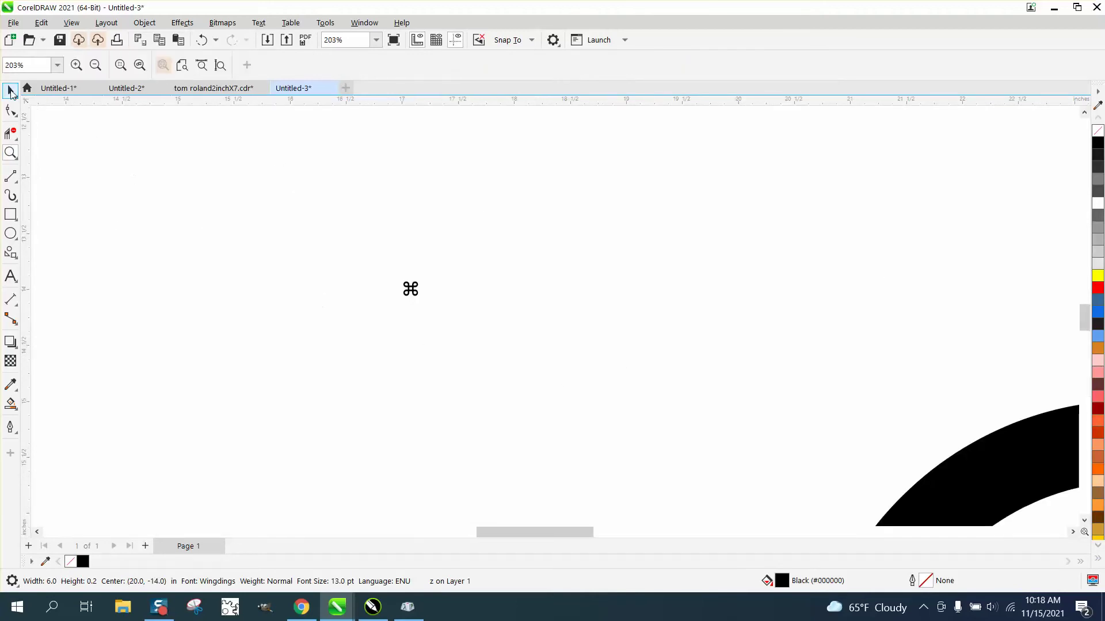
Step: Convert the ⌘ glyph to artistic text, enlarge it to about 1.93 inches, and move it up-left
left_click(10, 90)
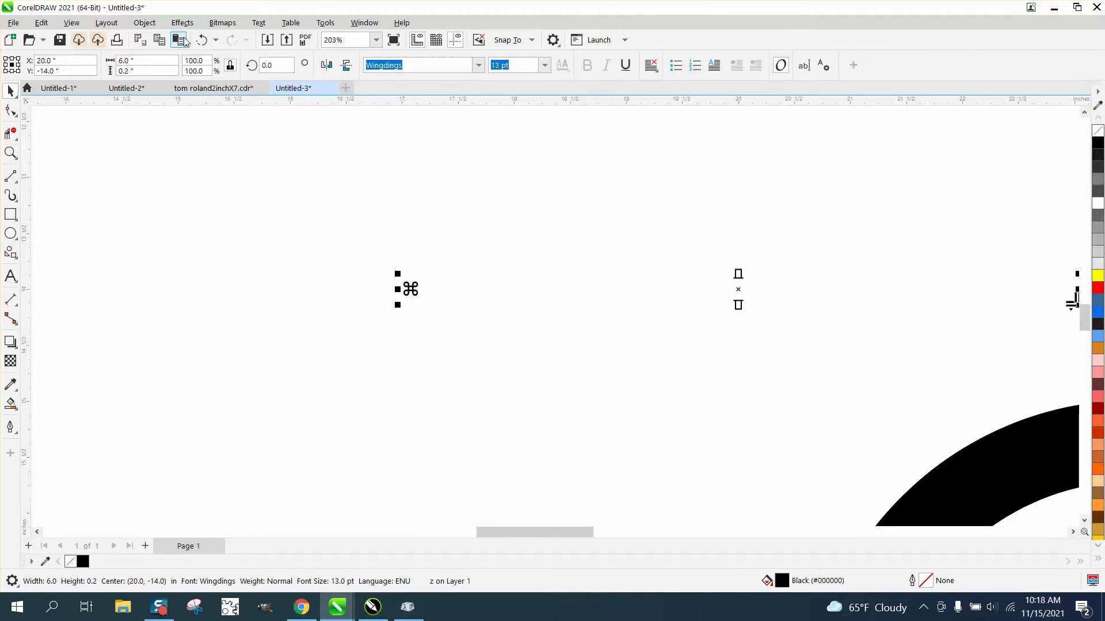
left_click(259, 23)
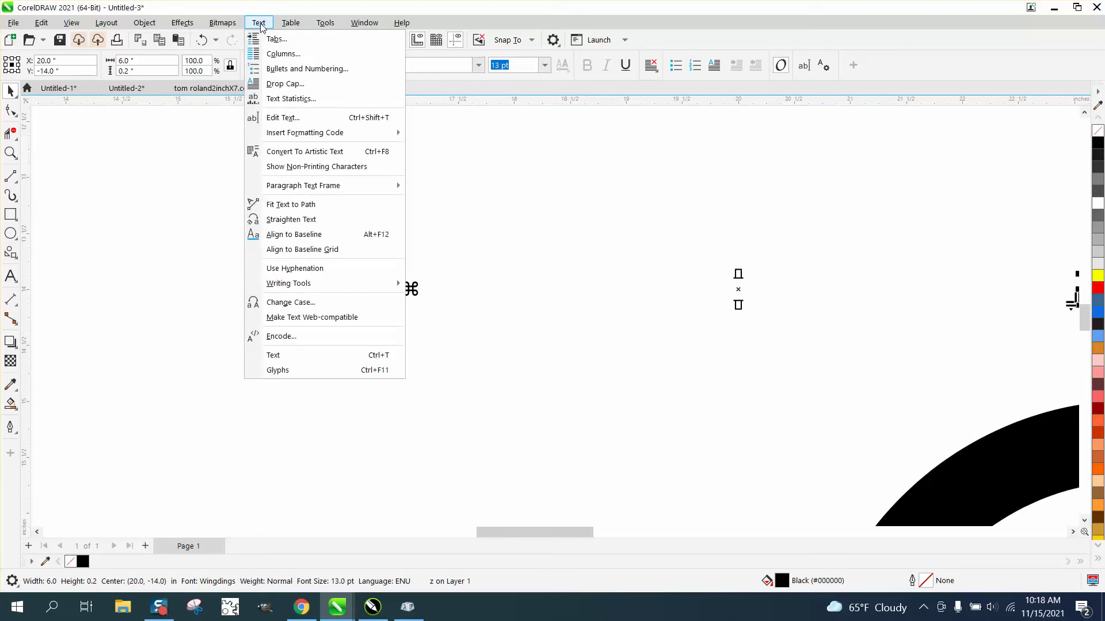
left_click(293, 152)
left_click_drag(425, 307, 627, 504)
left_click_drag(510, 387, 452, 291)
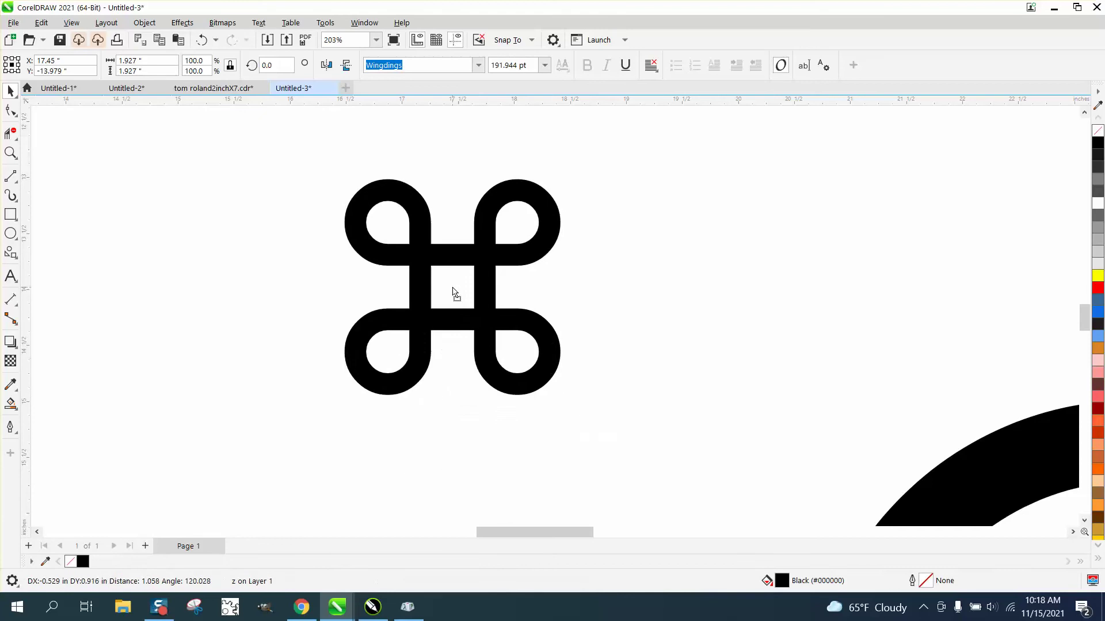
left_click(295, 349)
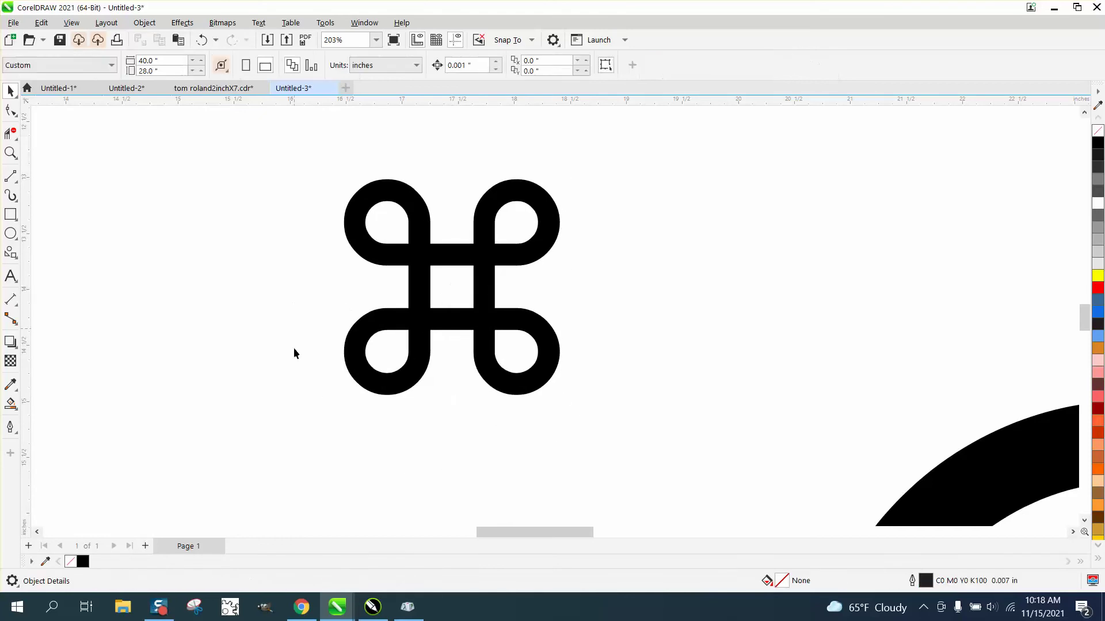
left_click(407, 608)
Step: Close Character Map and pin it to Start from the Windows Accessories folder
right_click(406, 609)
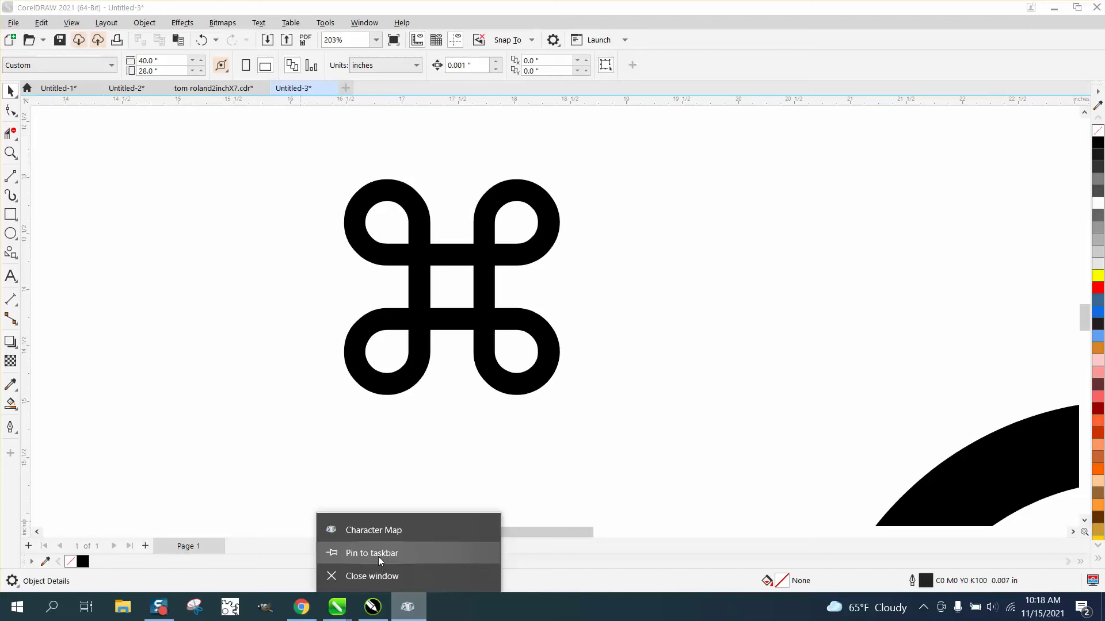
left_click(336, 576)
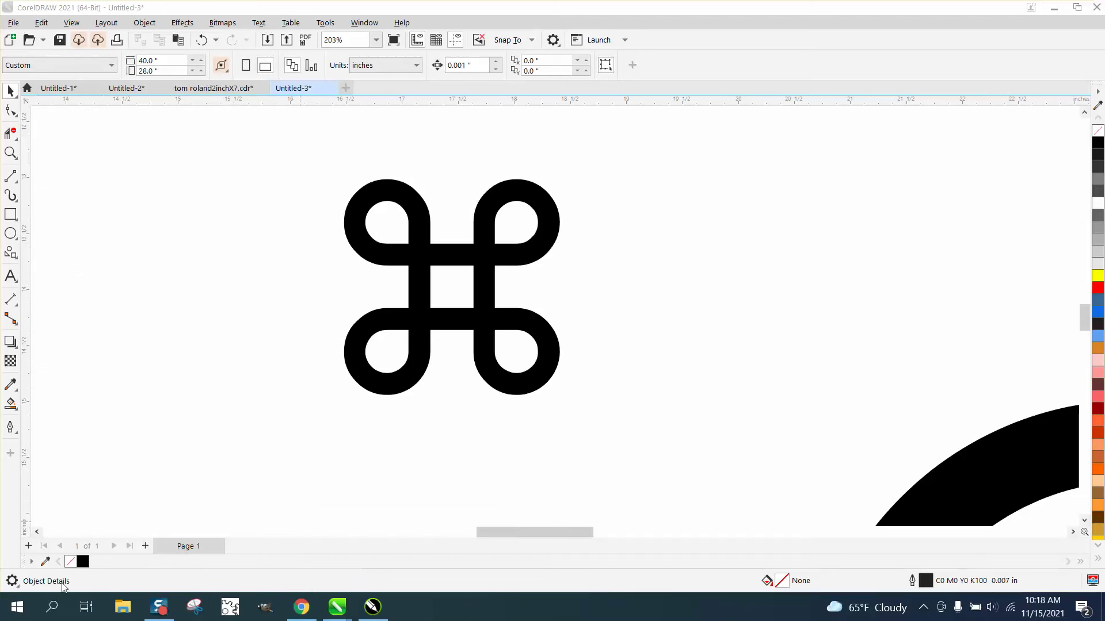
left_click(17, 607)
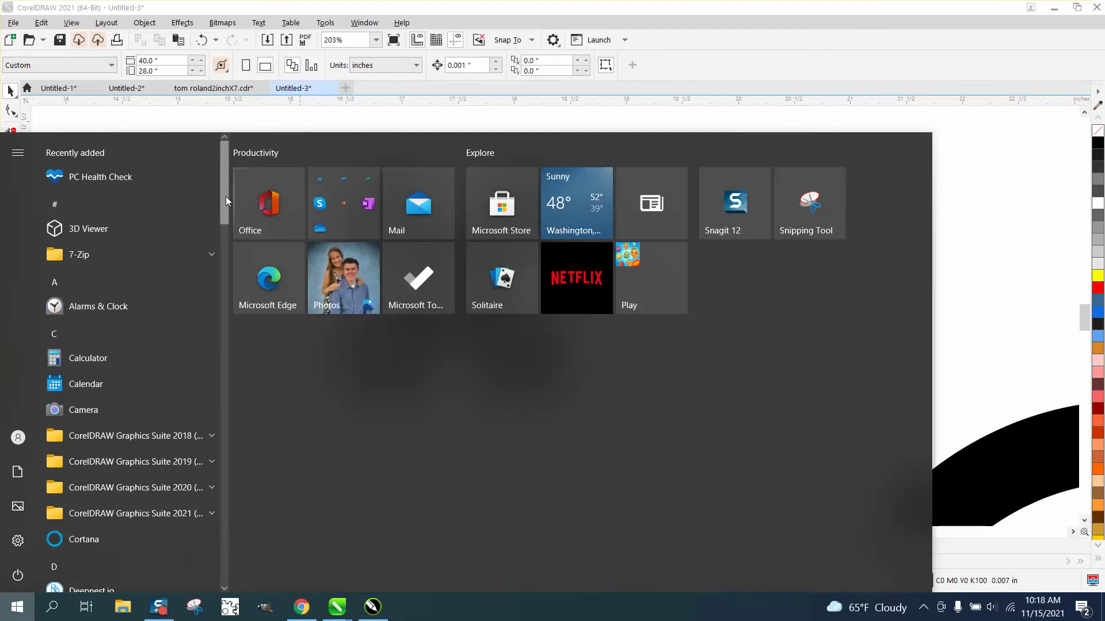
left_click_drag(225, 200, 226, 523)
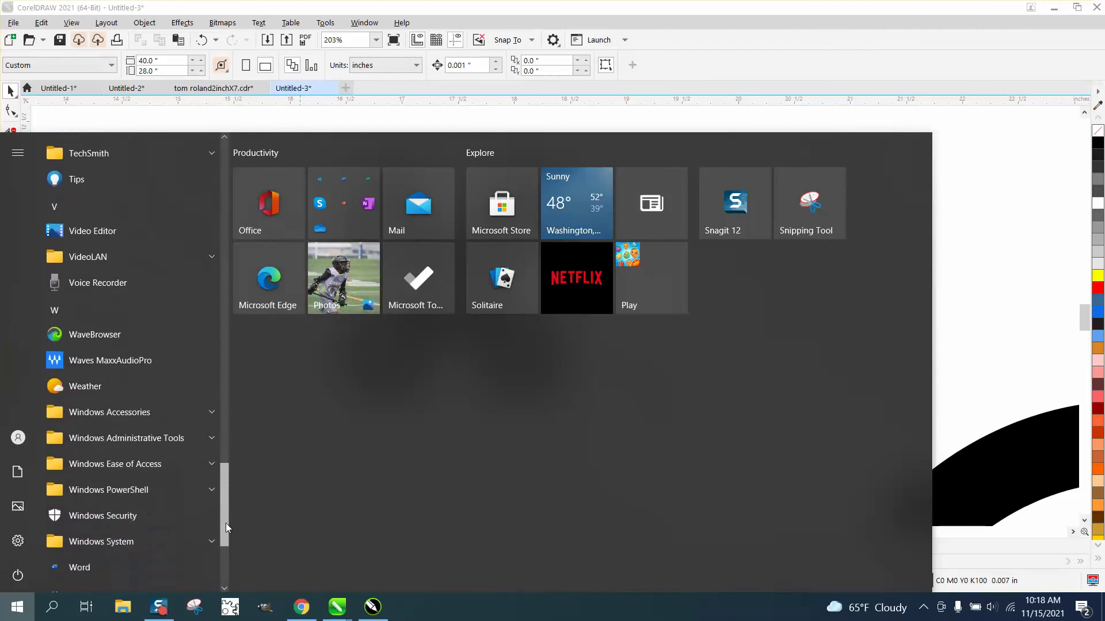
left_click(208, 420)
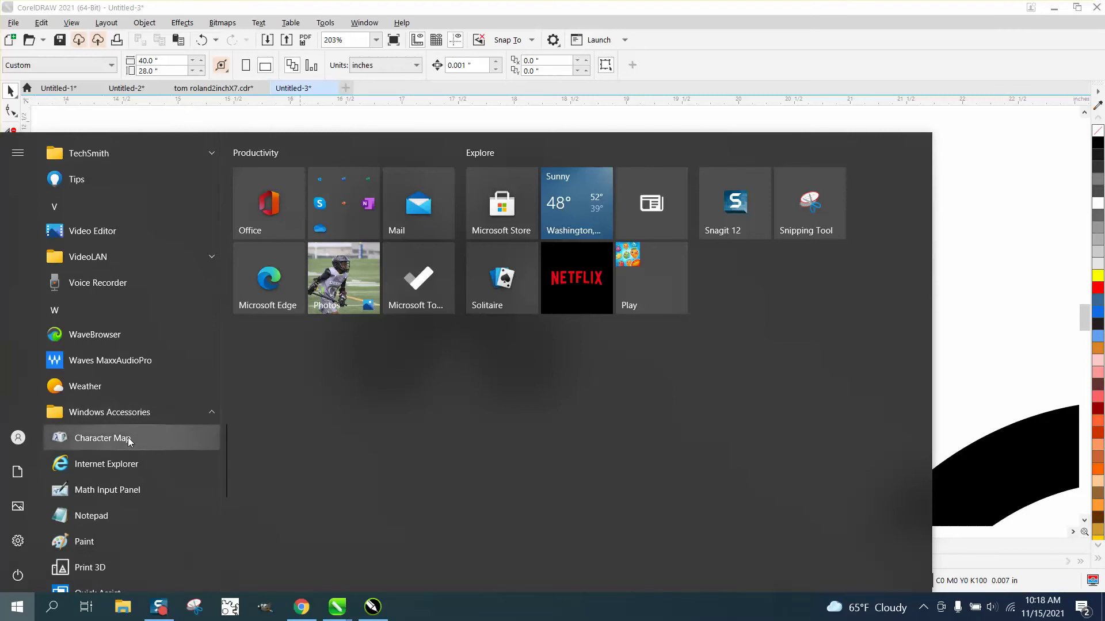
right_click(127, 438)
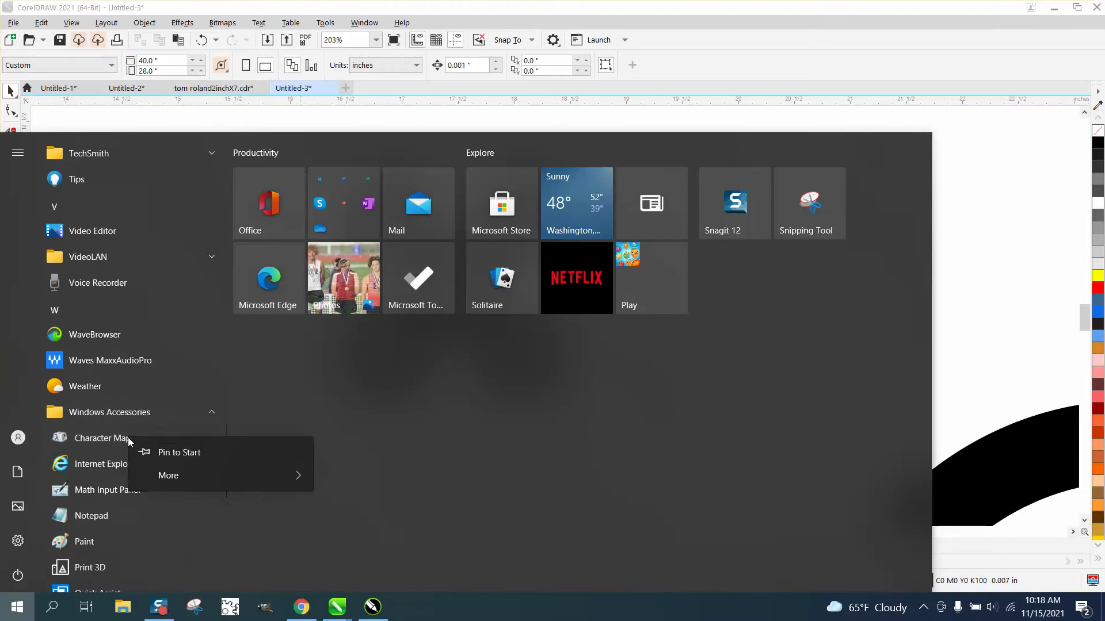
left_click(176, 452)
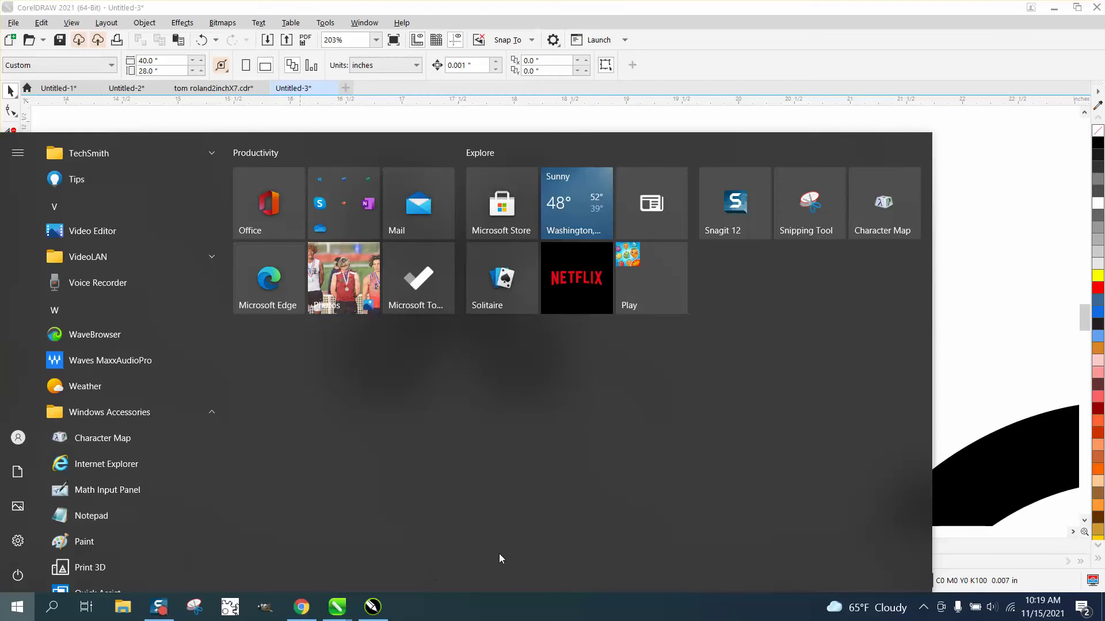
Step: Reopen the Start menu with the Windows Accessories folder expanded
left_click(1053, 136)
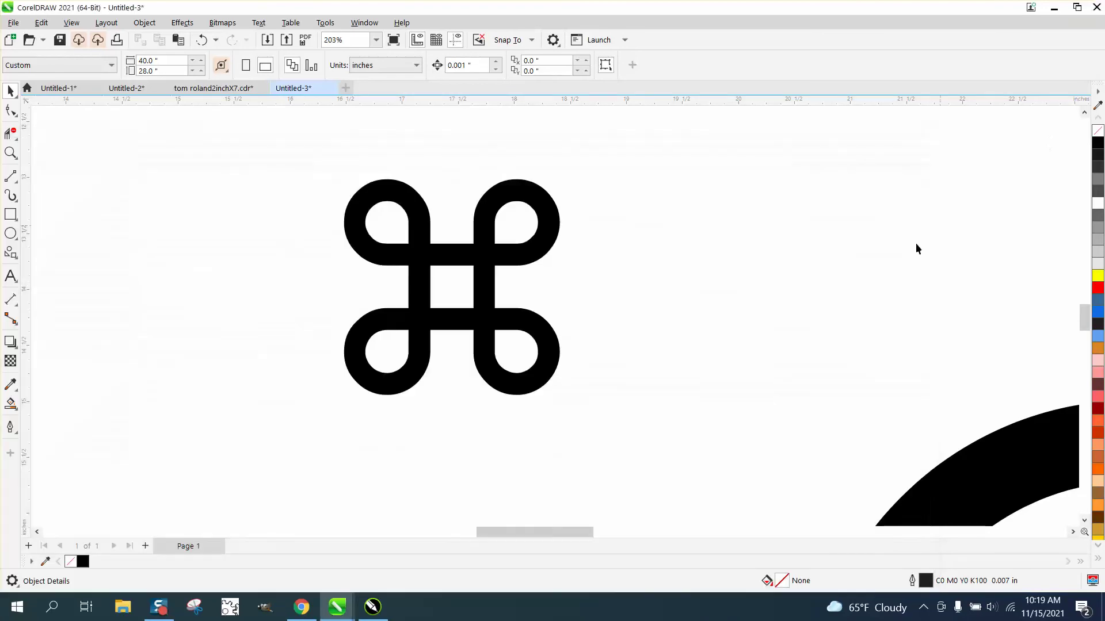
left_click(17, 607)
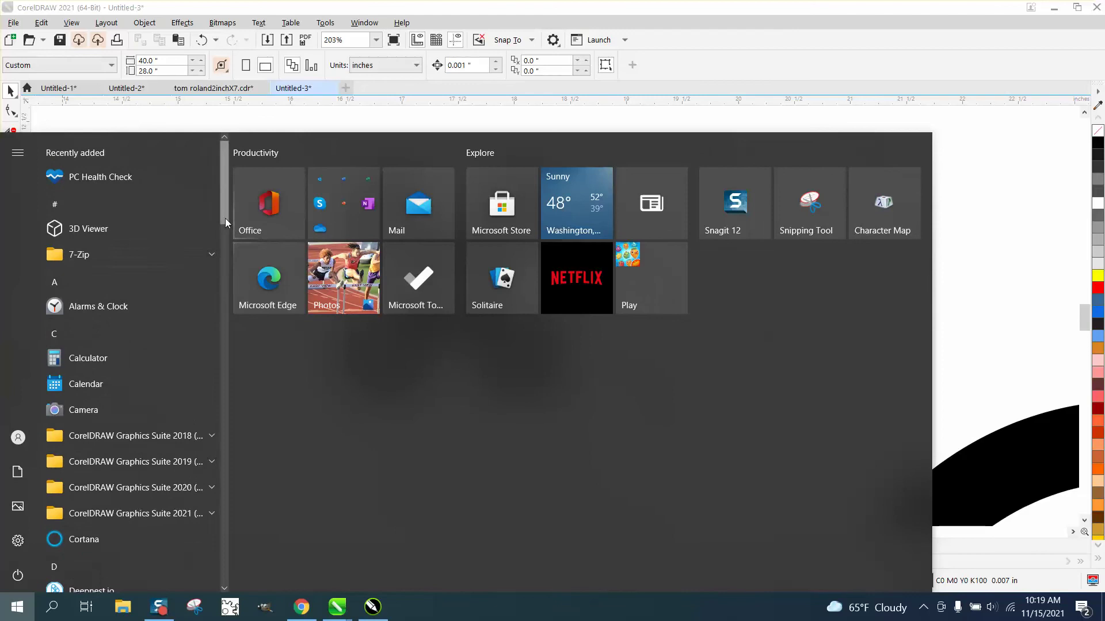
left_click_drag(226, 219, 227, 541)
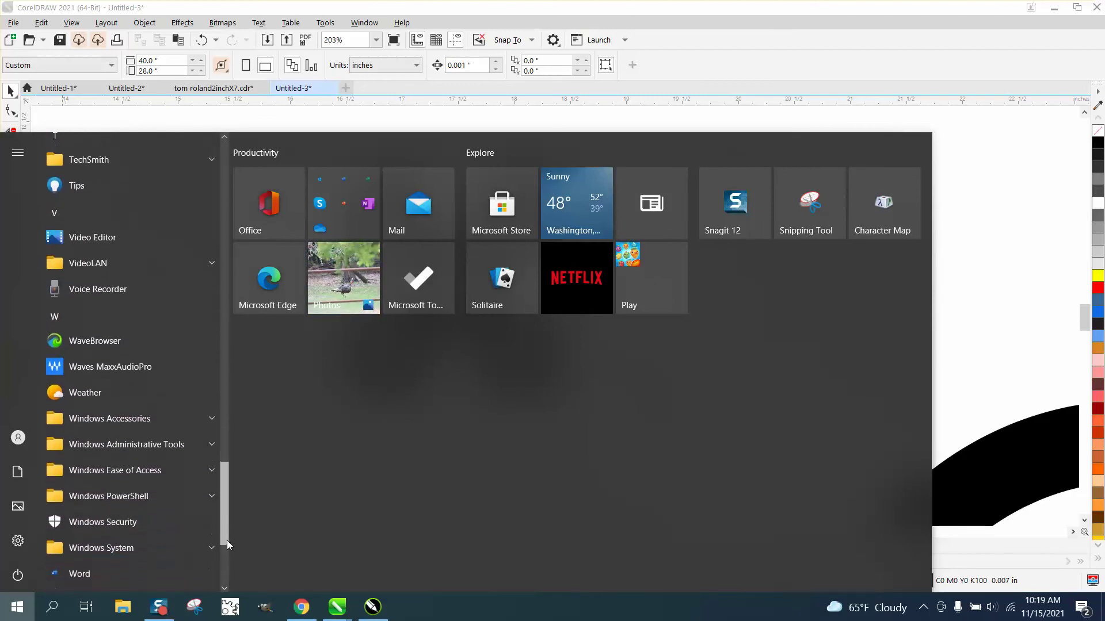
left_click(212, 421)
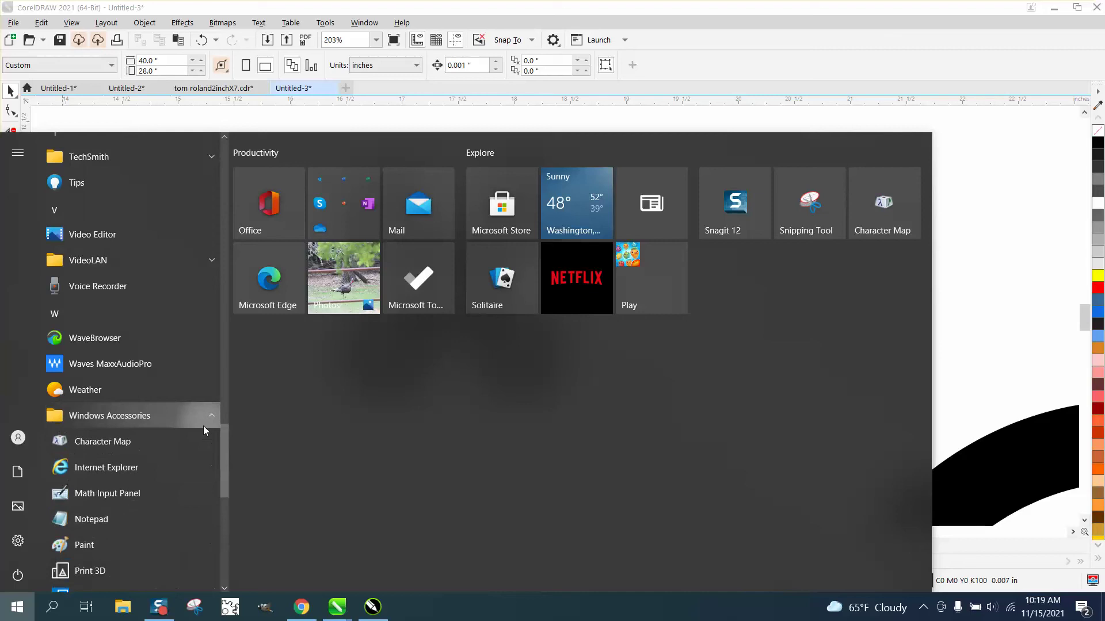
Step: Pin Character Map to the taskbar via More, then return to the CorelDRAW window
right_click(127, 443)
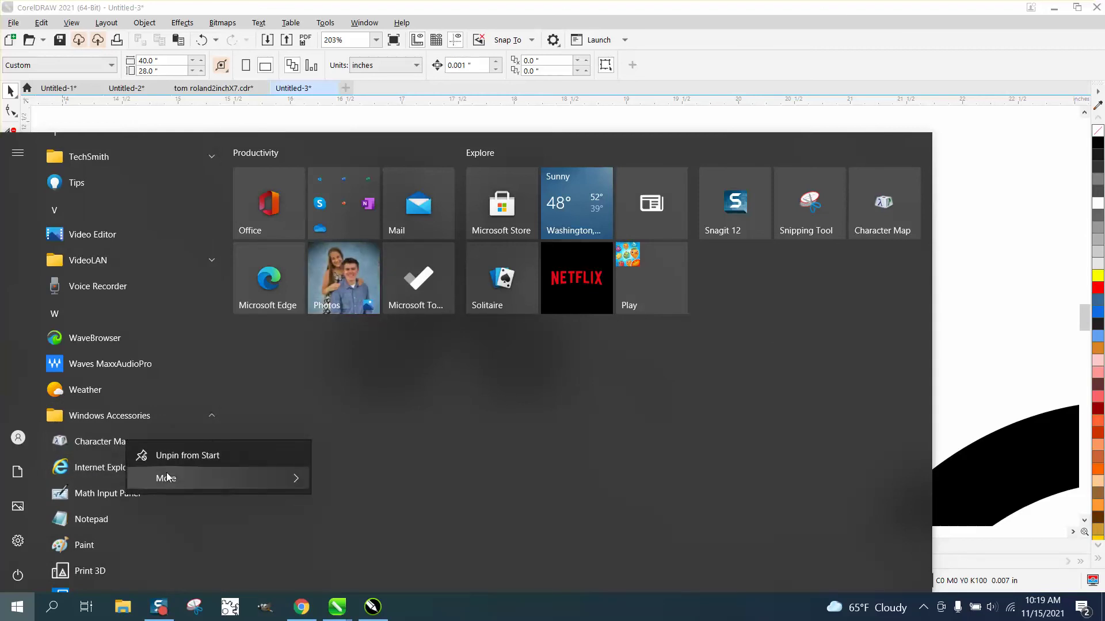
mouse_move(167, 479)
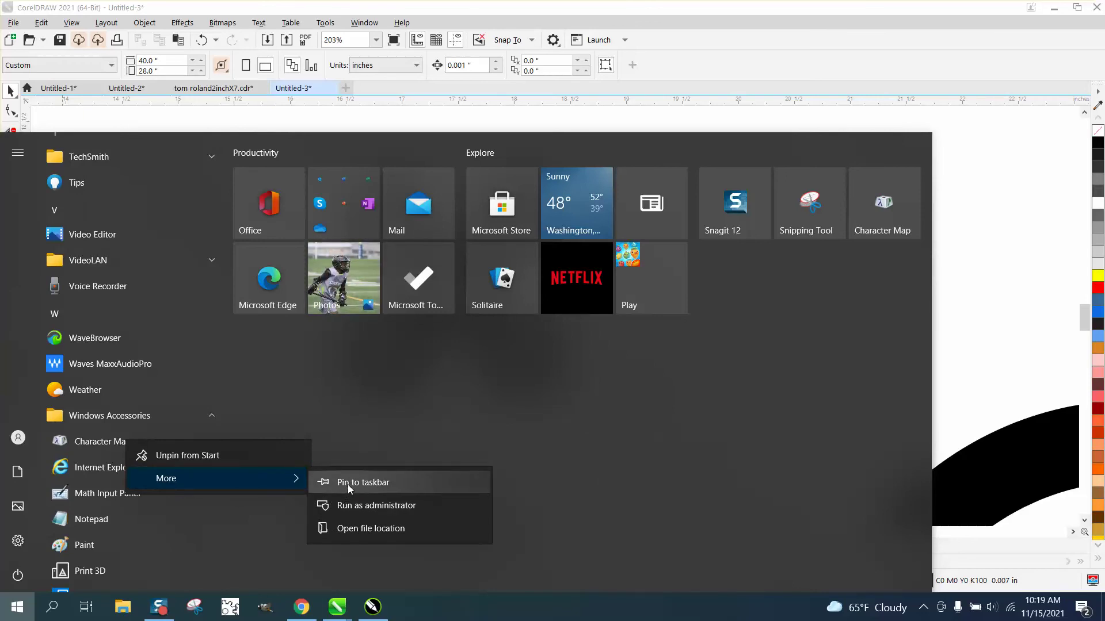
left_click(347, 485)
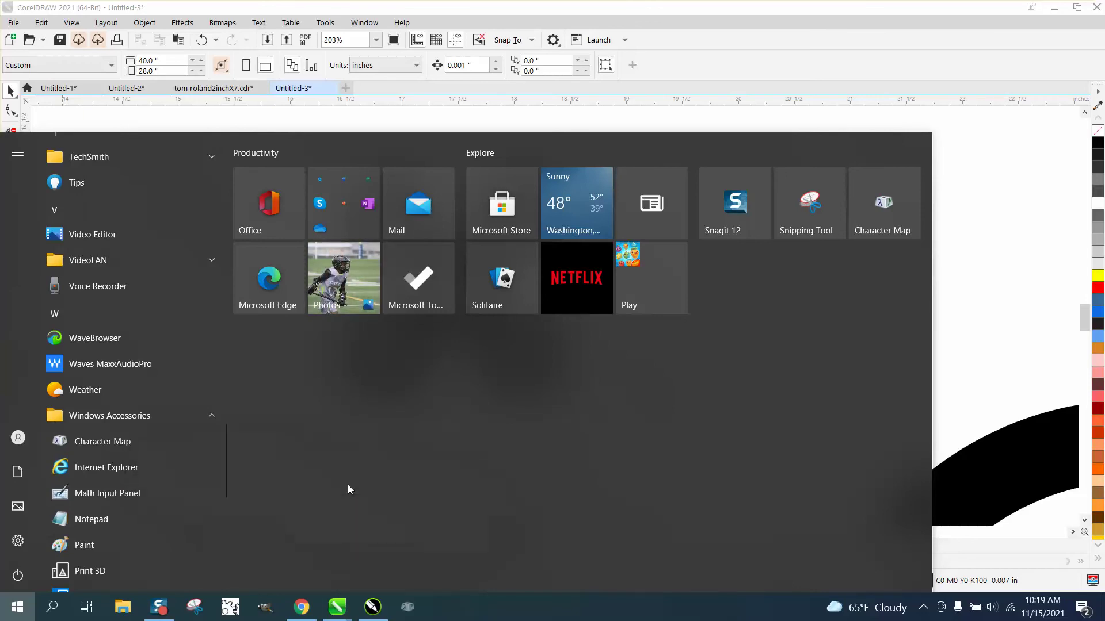
left_click(1065, 261)
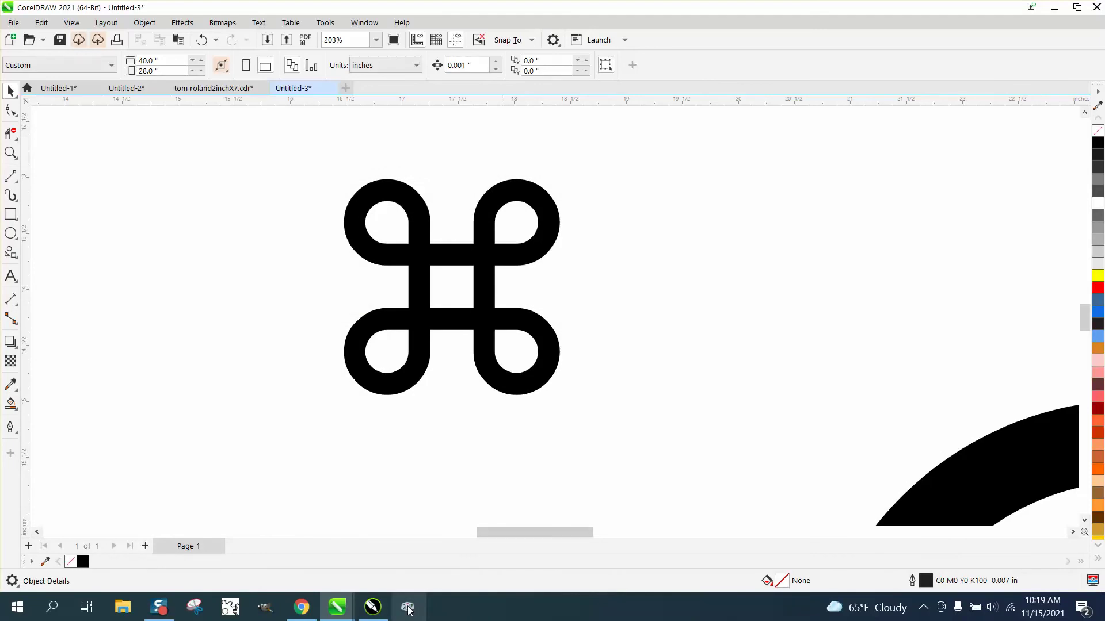
Step: Launch Character Map from the taskbar and copy the Wingdings clock-face glyph (0xBA)
left_click(407, 608)
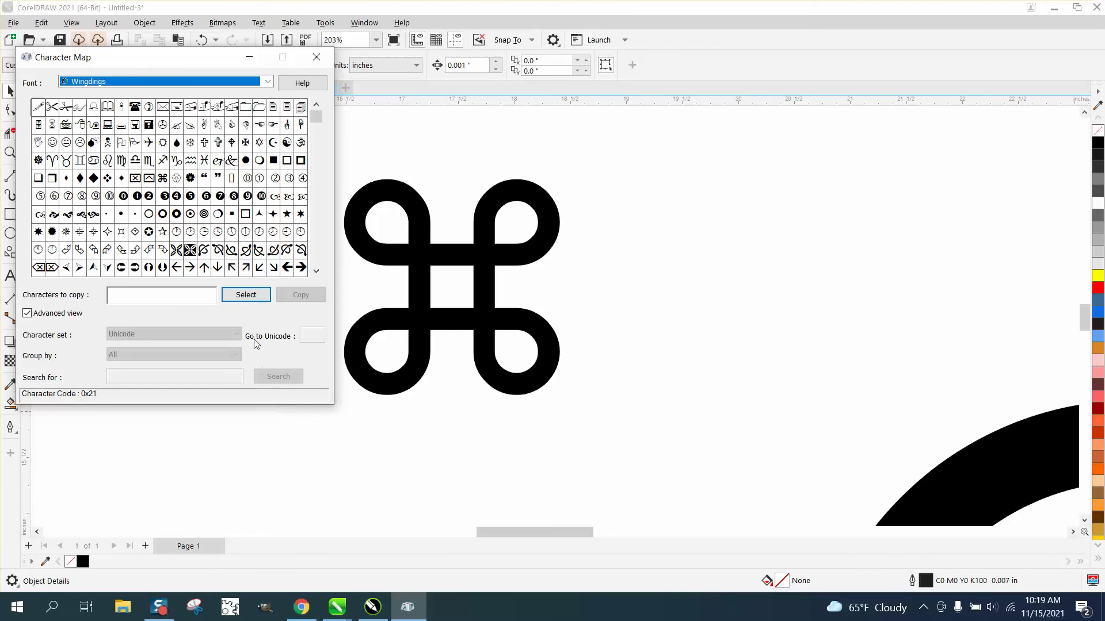
left_click(218, 231)
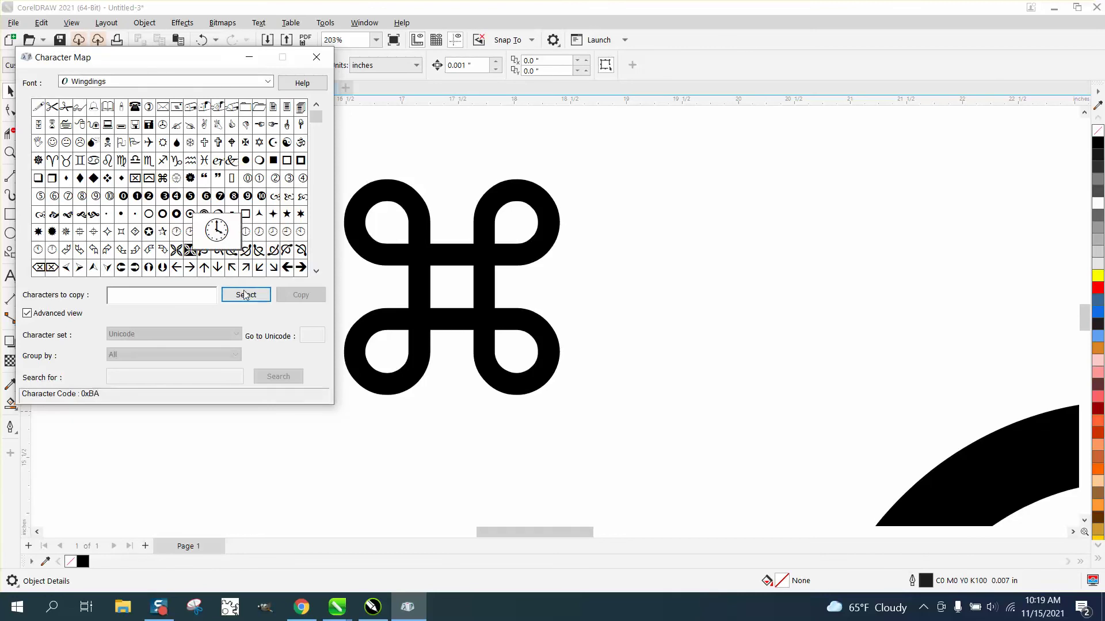
left_click(246, 294)
left_click(314, 296)
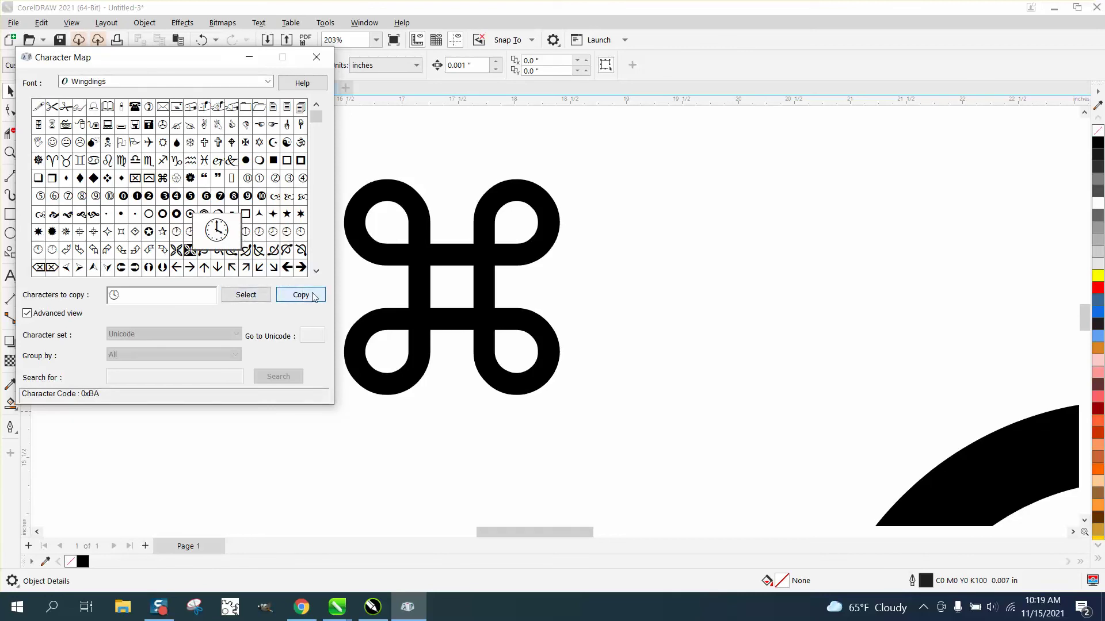
Step: Paste the clock glyph as 13 pt text, zoom out, and drag it left of the ⌘ symbol
right_click(649, 295)
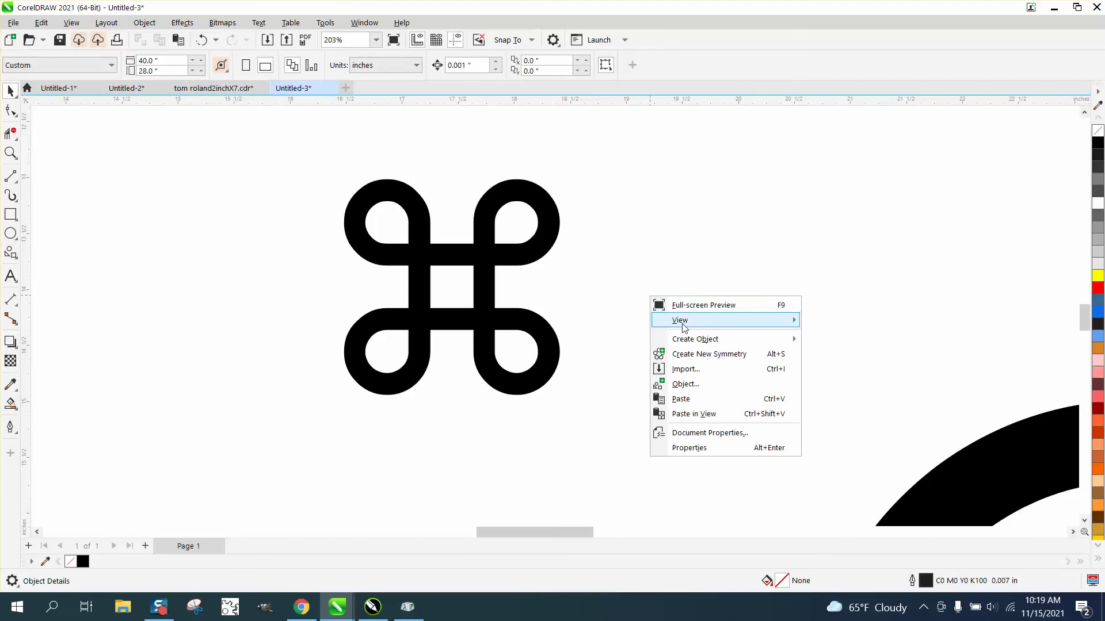
left_click(681, 399)
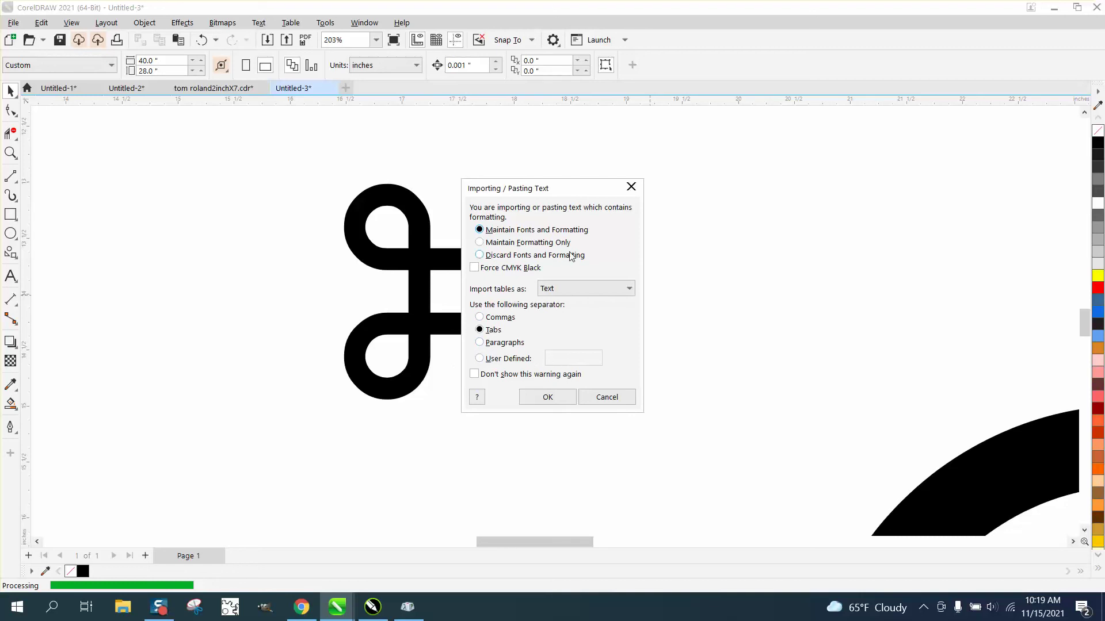
left_click(548, 397)
scroll(490, 277, "down", 1)
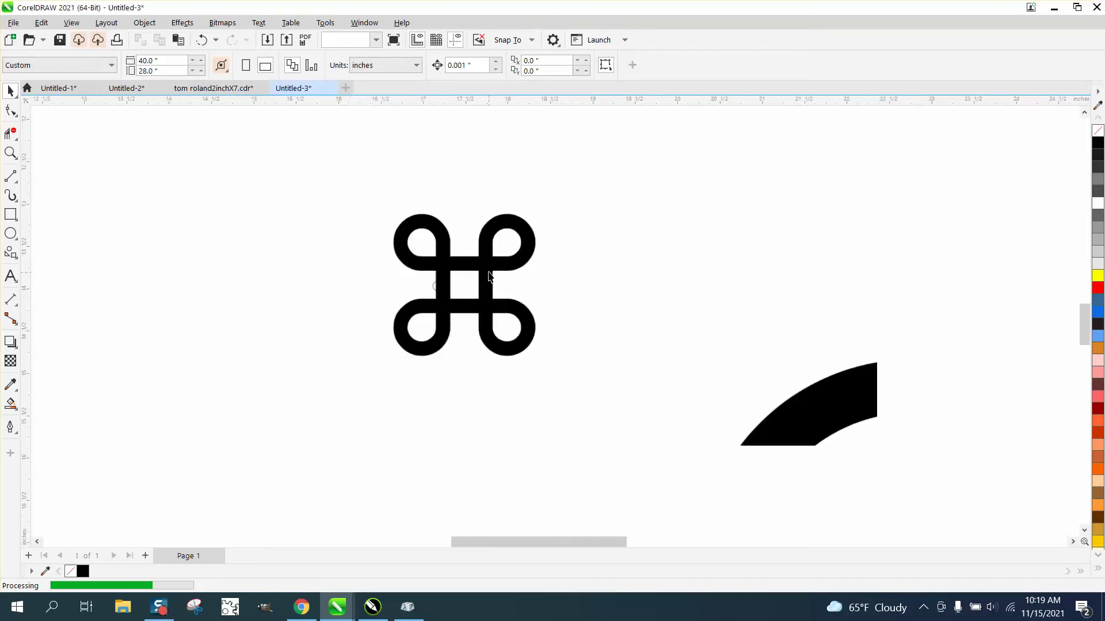
scroll(568, 271, "down", 3)
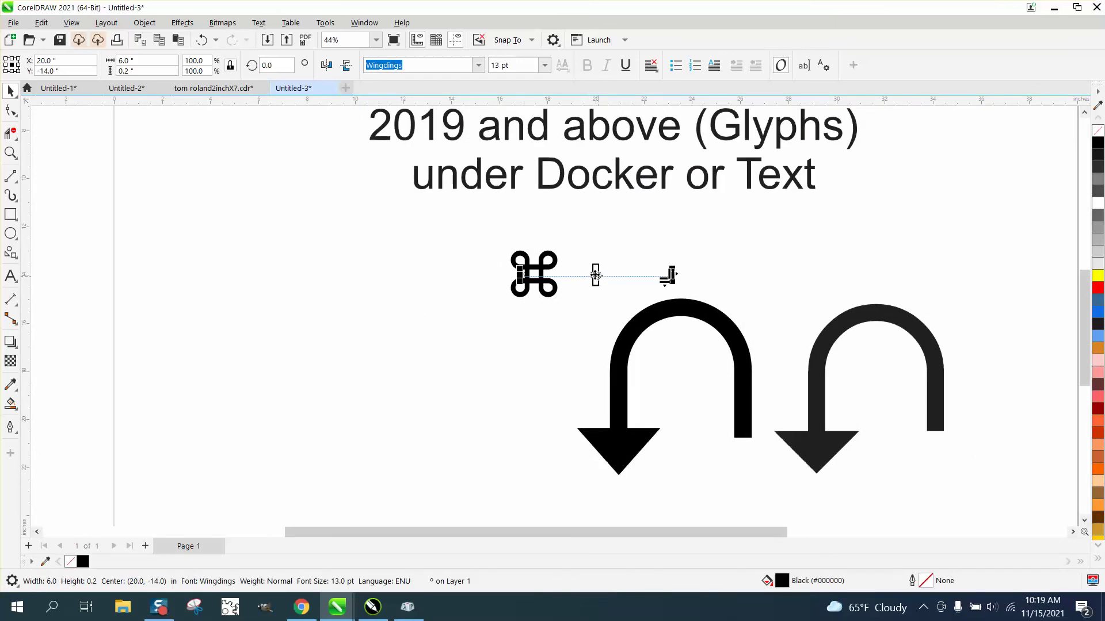
left_click_drag(596, 275, 426, 258)
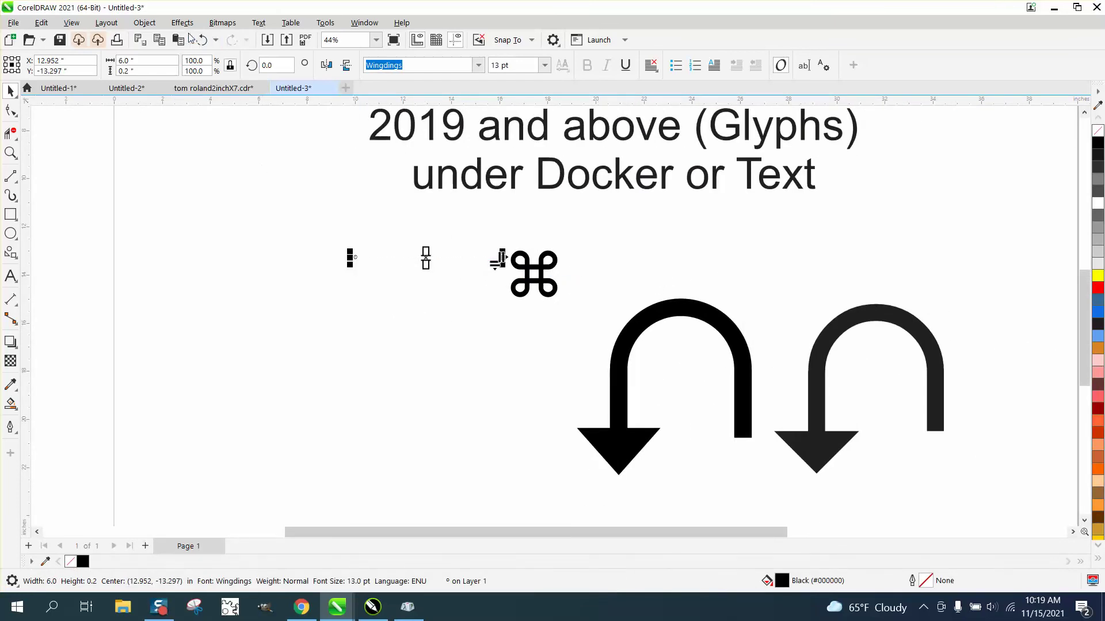
Step: Convert the clock glyph to artistic text and scale it up to about 496 pt
left_click(258, 22)
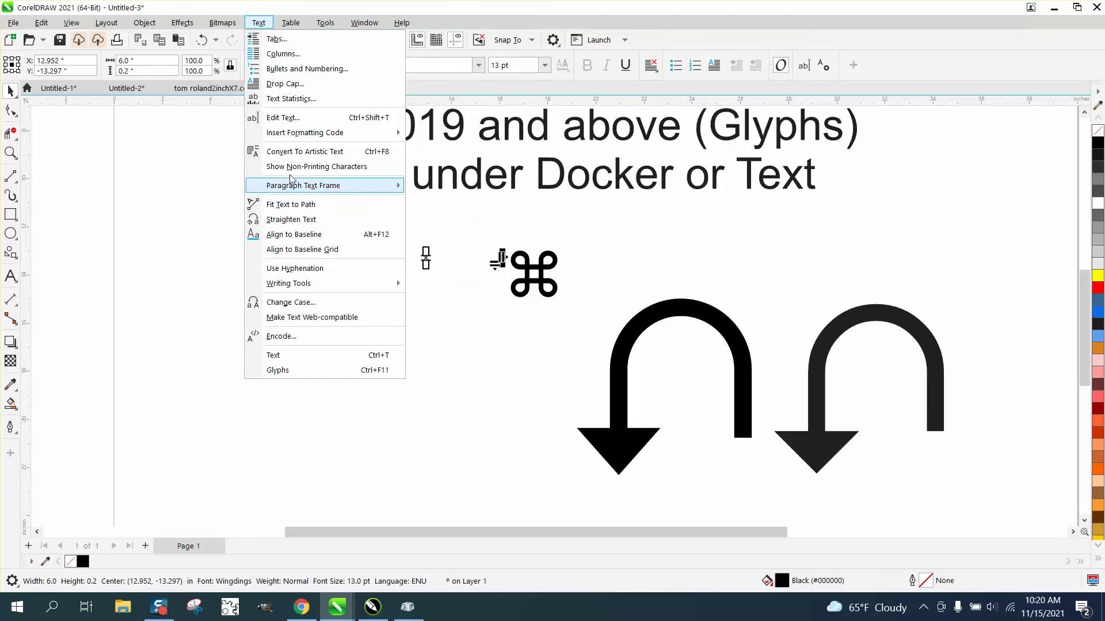
left_click(302, 149)
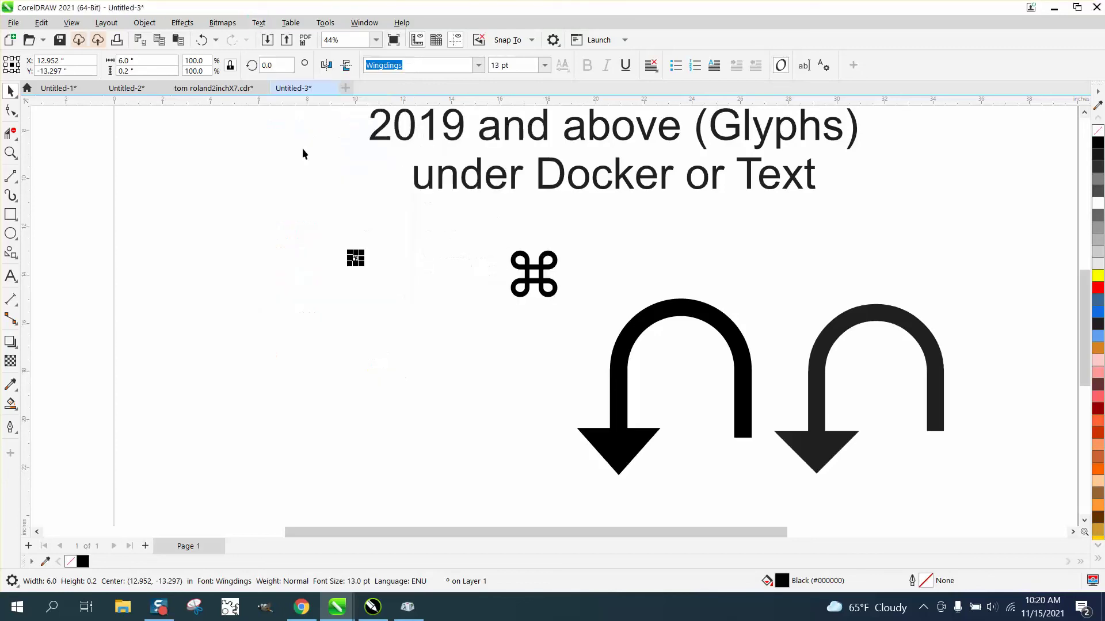
left_click_drag(357, 260, 549, 382)
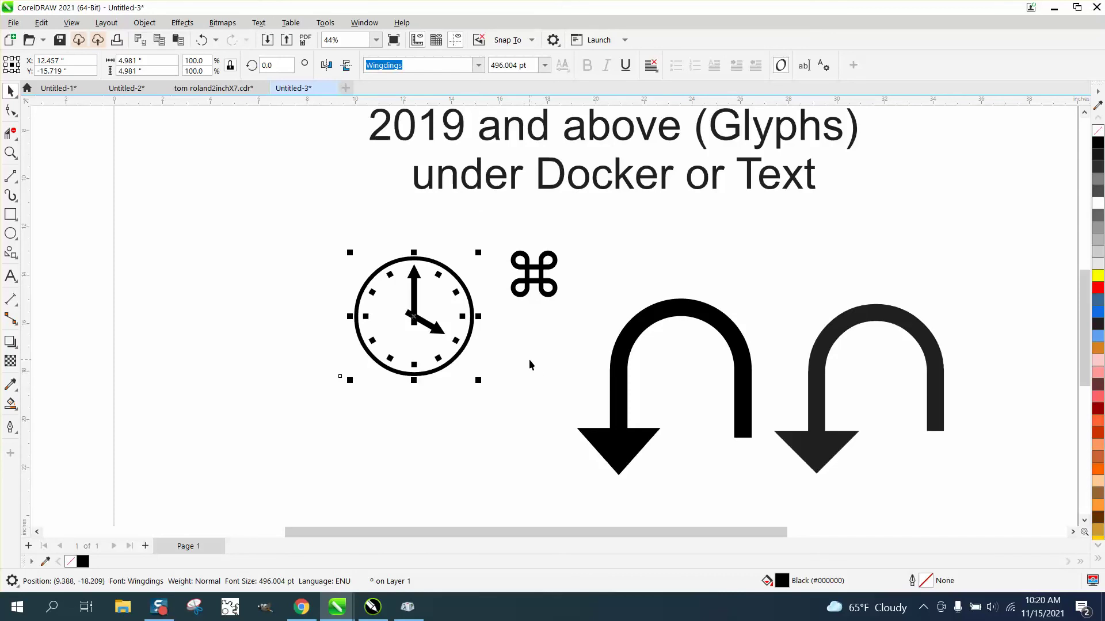
left_click(530, 365)
scroll(531, 359, "down", 2)
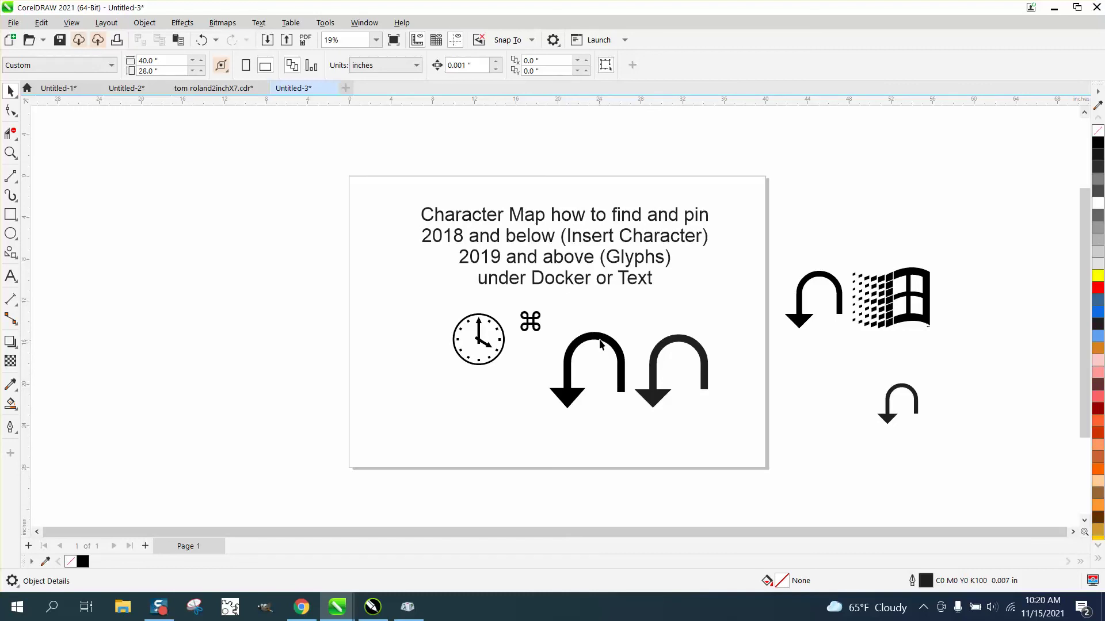
left_click(662, 348)
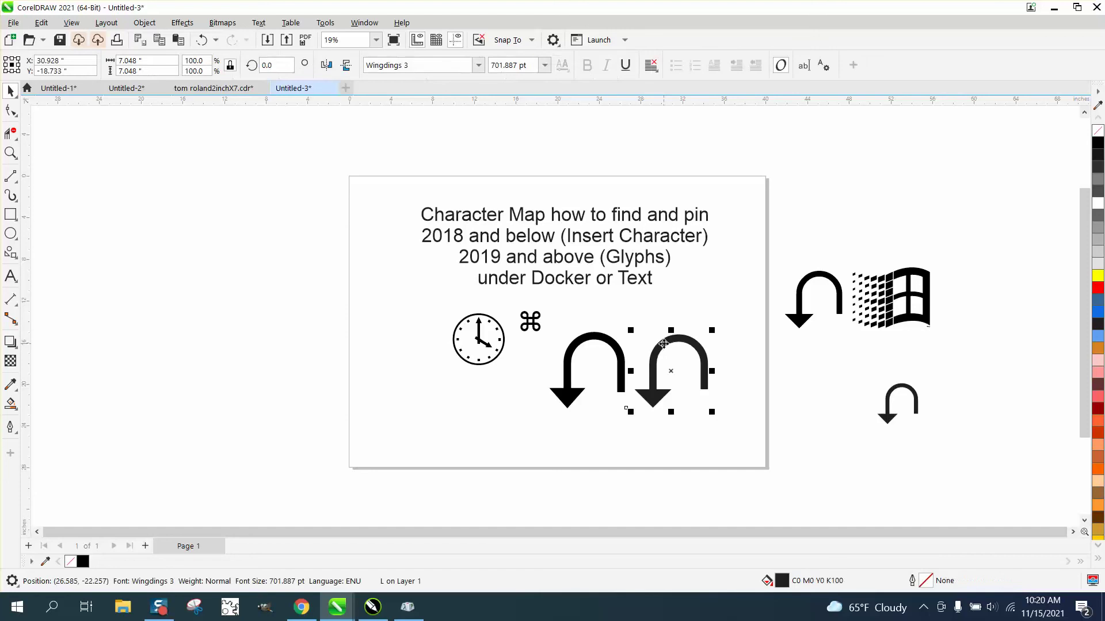
left_click(593, 334)
left_click(424, 67)
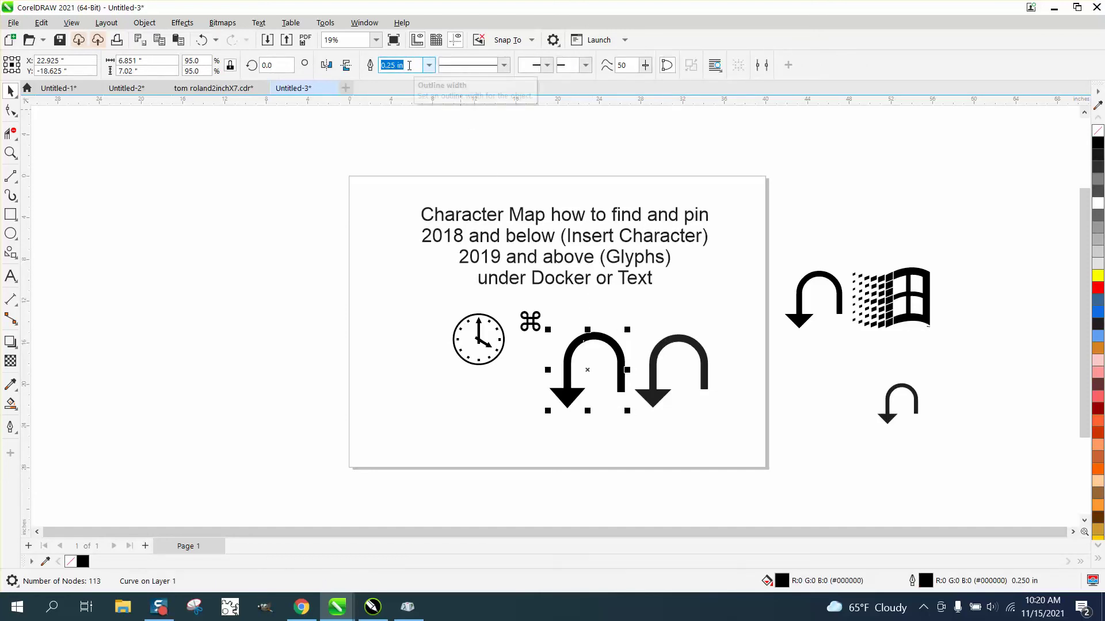